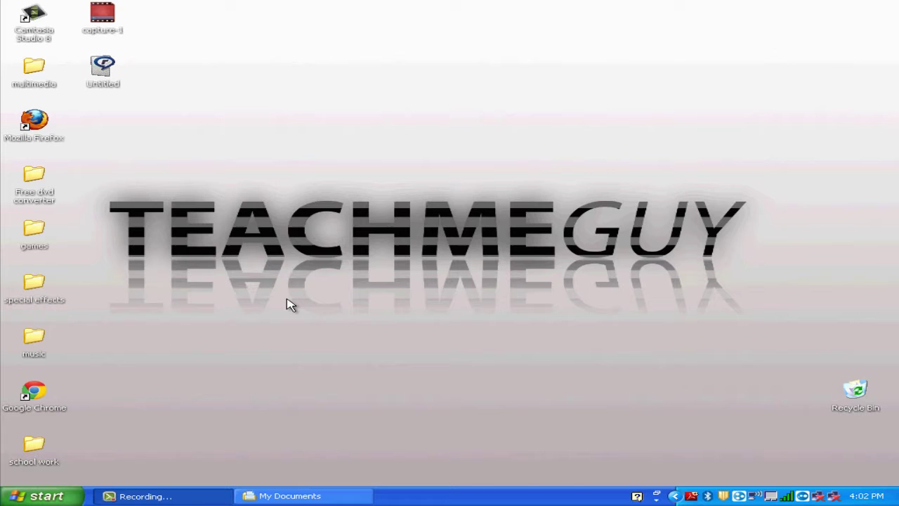
- Run matrix1.bat from My Documents to preview its green numbers, then close its command window
{"action": "left_click", "coordinate": [347, 502]}
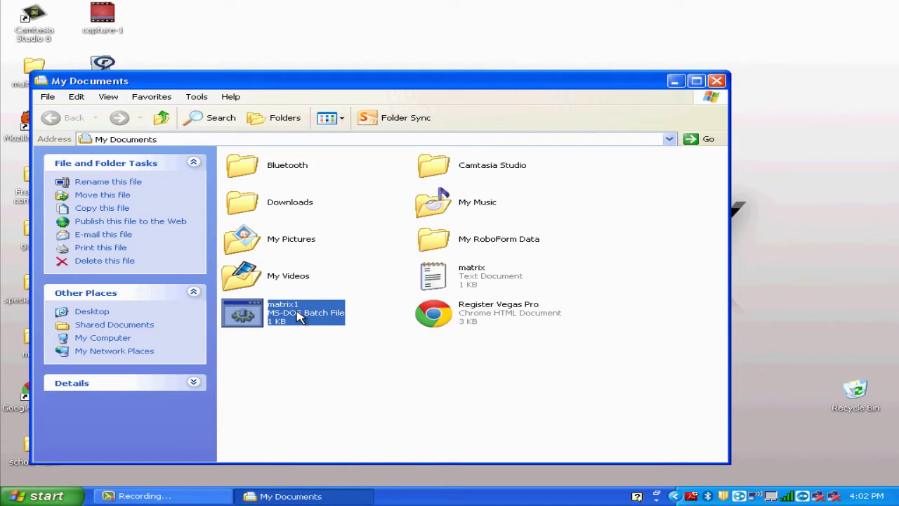
{"action": "double_click", "coordinate": [299, 317]}
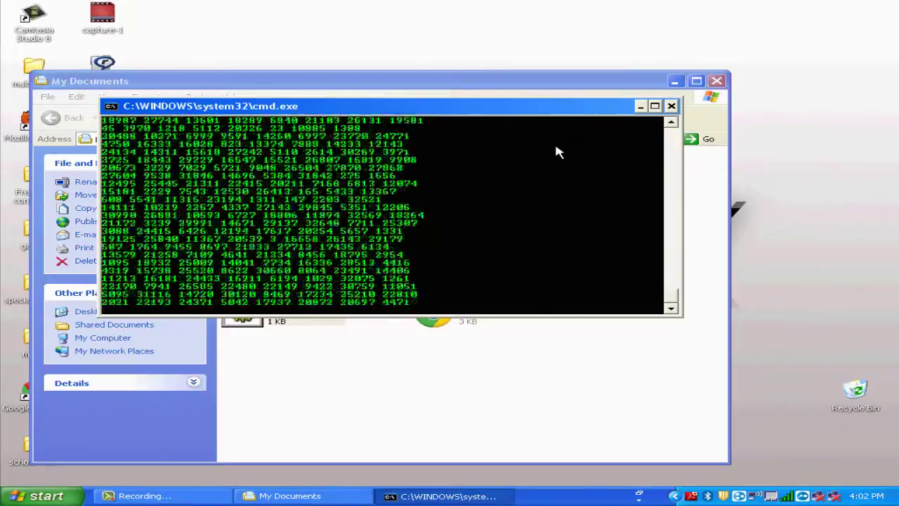
{"action": "left_click", "coordinate": [671, 106]}
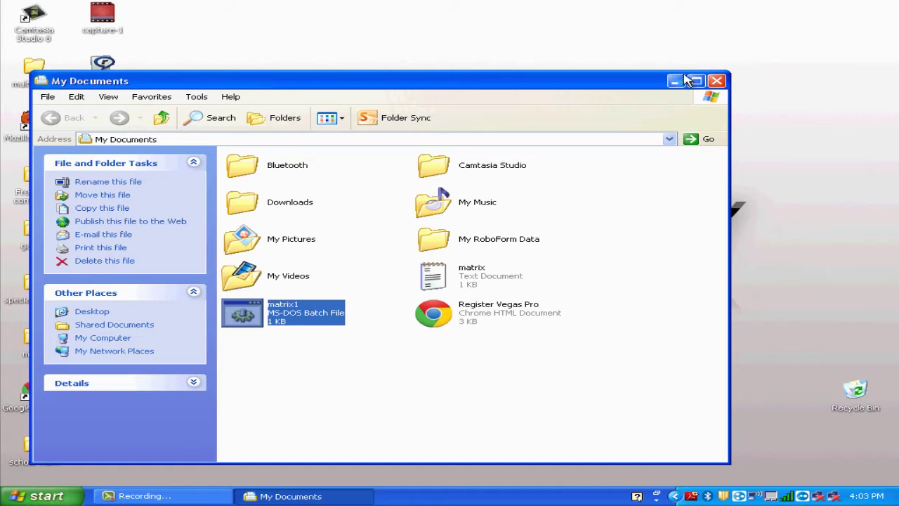
- Launch a blank Notepad document from Start > All Programs > Accessories
{"action": "left_click", "coordinate": [42, 496]}
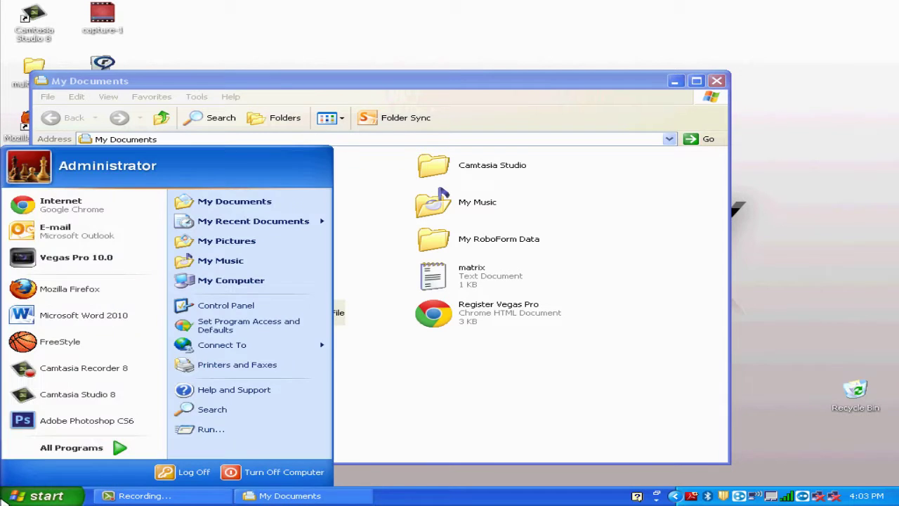
{"action": "left_click", "coordinate": [130, 456]}
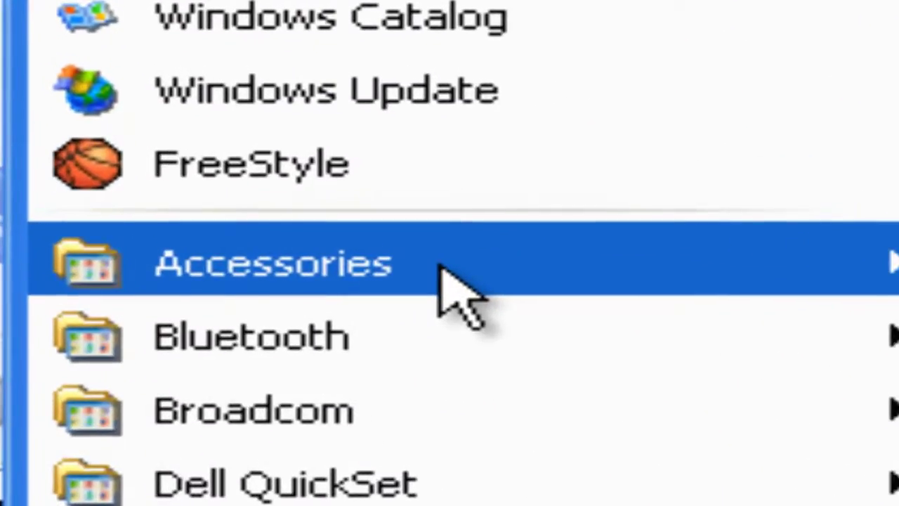
{"action": "mouse_move", "coordinate": [106, 87]}
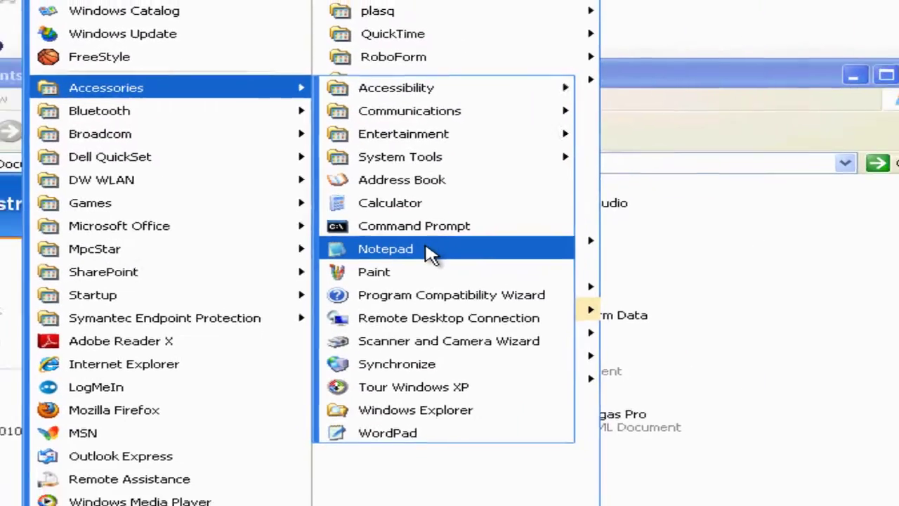
{"action": "left_click", "coordinate": [445, 259]}
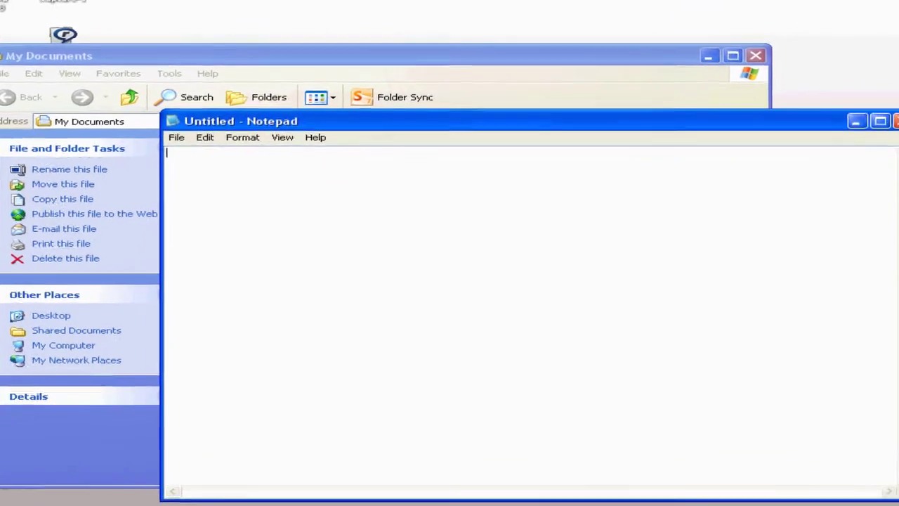
{"action": "type", "text": "@"}
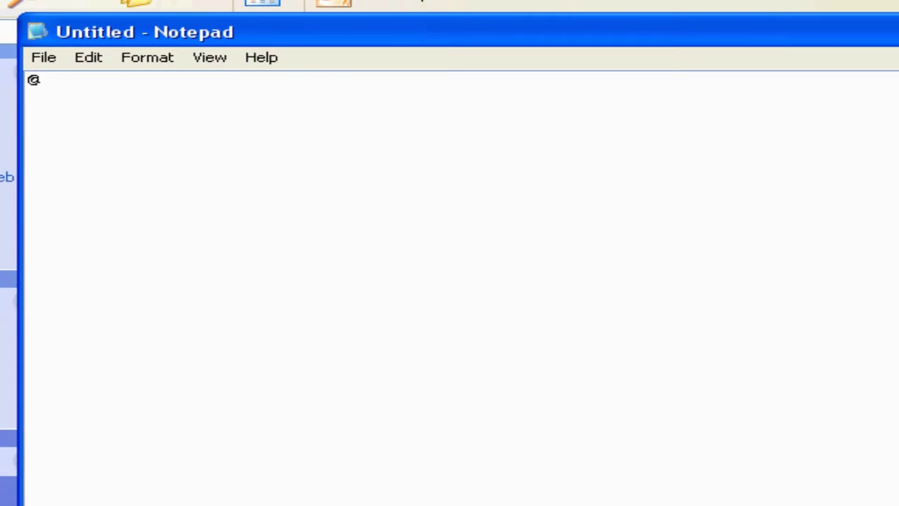
{"action": "type", "text": "E"}
{"action": "key", "text": "BackSpace"}
{"action": "type", "text": "echo"}
{"action": "type", "text": " off"}
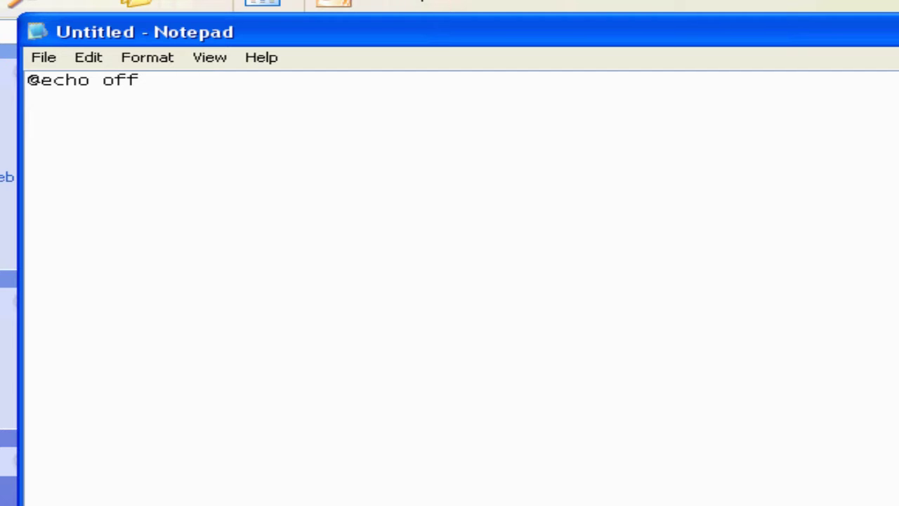
{"action": "key", "text": "Return"}
{"action": "type", "text": "color"}
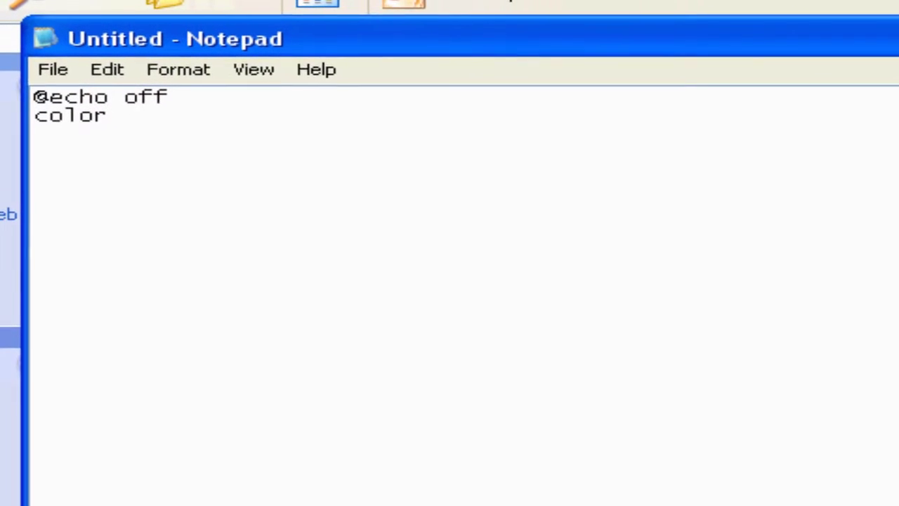
{"action": "type", "text": " 0"}
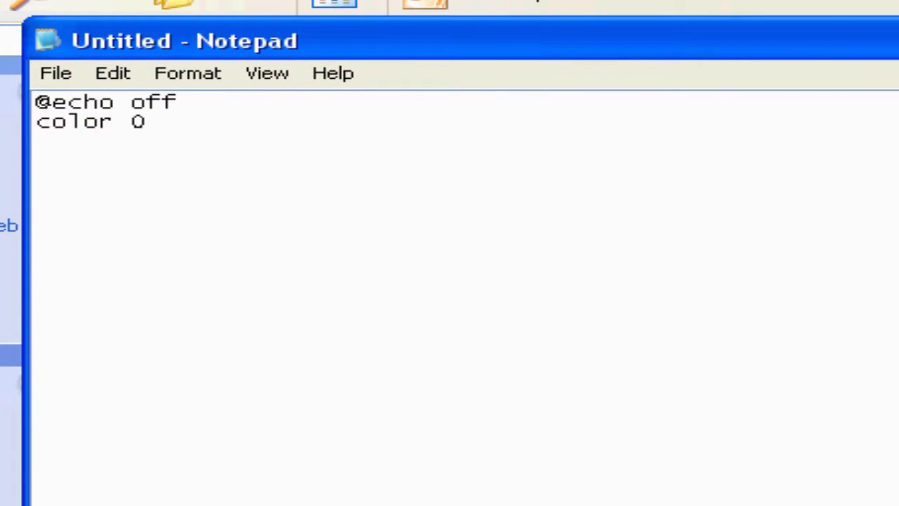
{"action": "type", "text": "A"}
{"action": "key", "text": "Return"}
- Add the loop label :A followed by the line ECHO %RANDOM%
{"action": "type", "text": ":"}
{"action": "type", "text": "A"}
{"action": "key", "text": "Return"}
{"action": "type", "text": "E"}
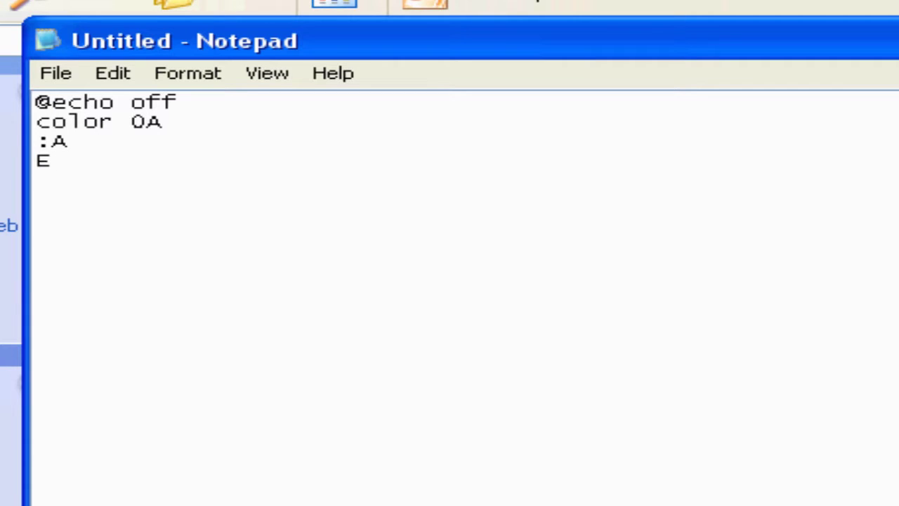
{"action": "type", "text": "CHO"}
{"action": "type", "text": " %"}
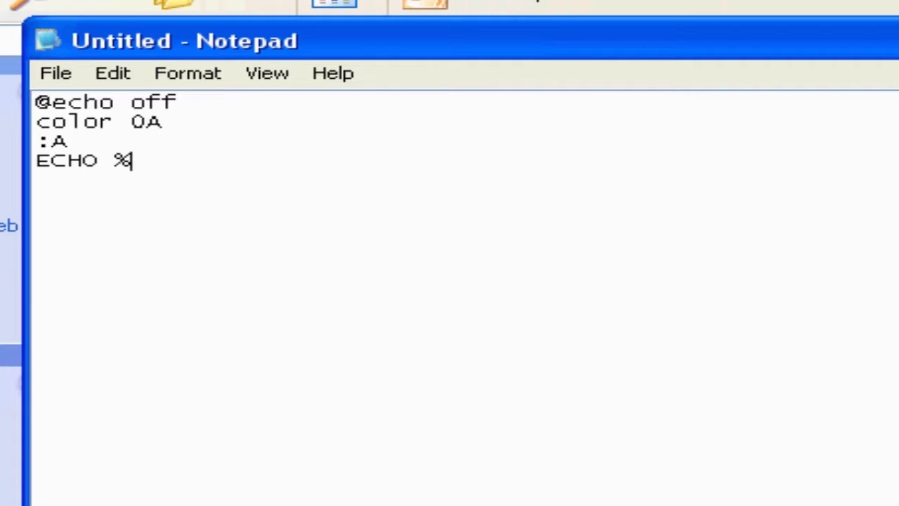
{"action": "type", "text": "RAN"}
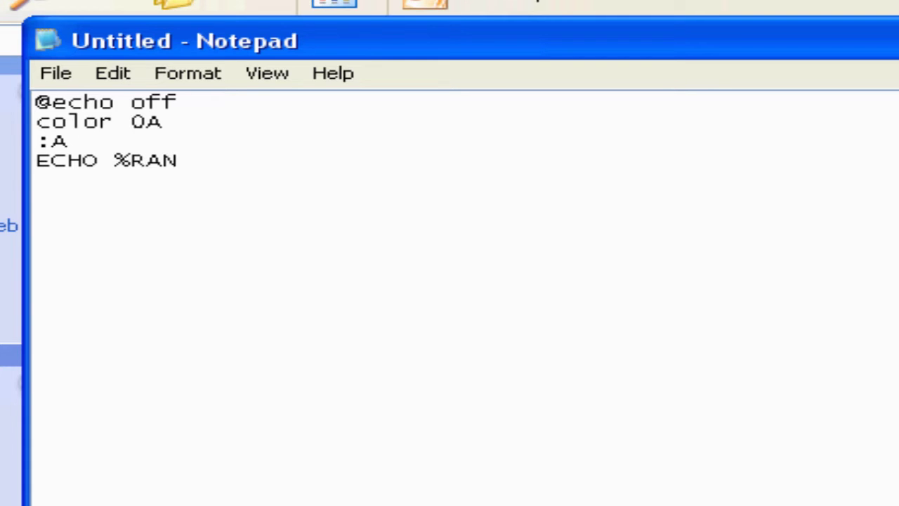
{"action": "type", "text": "DOM"}
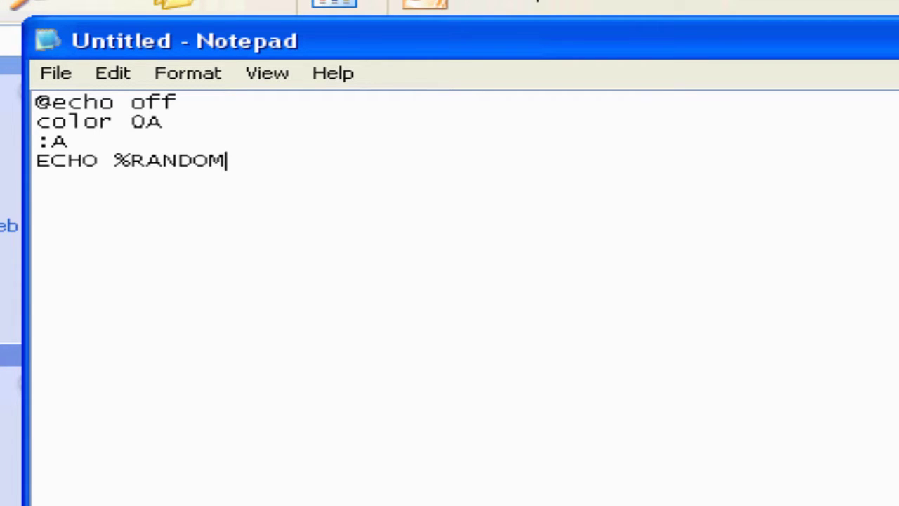
{"action": "type", "text": "%"}
- Copy %RANDOM% and paste it six more times so the ECHO line repeats it seven times
{"action": "left_click_drag", "start_coordinate": [119, 147], "coordinate": [263, 161]}
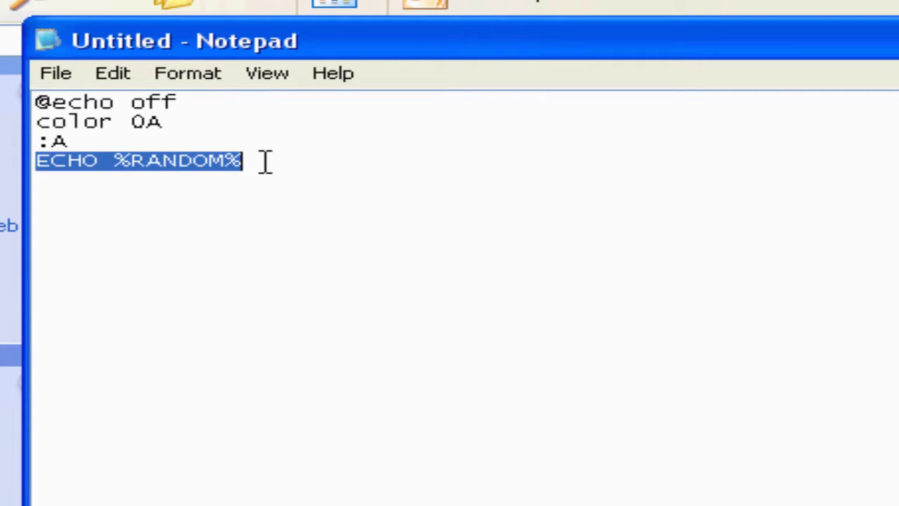
{"action": "double_click", "coordinate": [261, 160]}
{"action": "key", "text": "ctrl+c"}
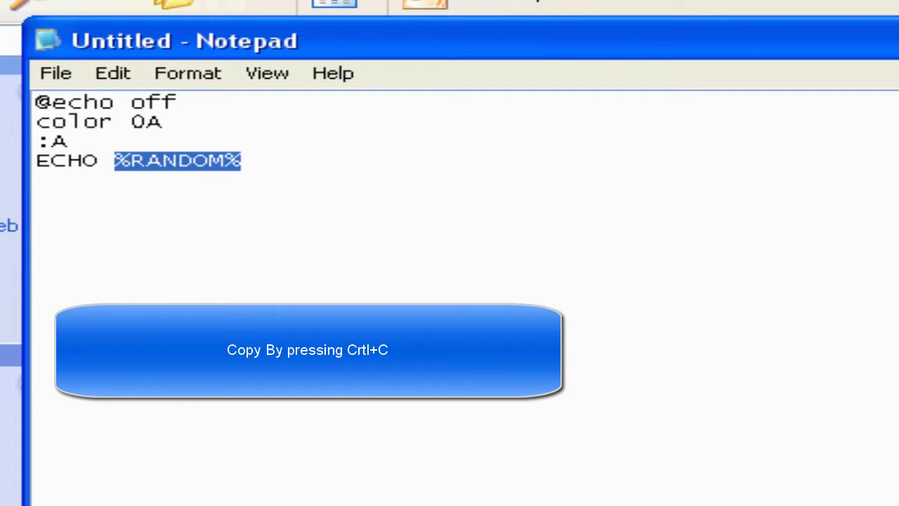
{"action": "left_click", "coordinate": [259, 160]}
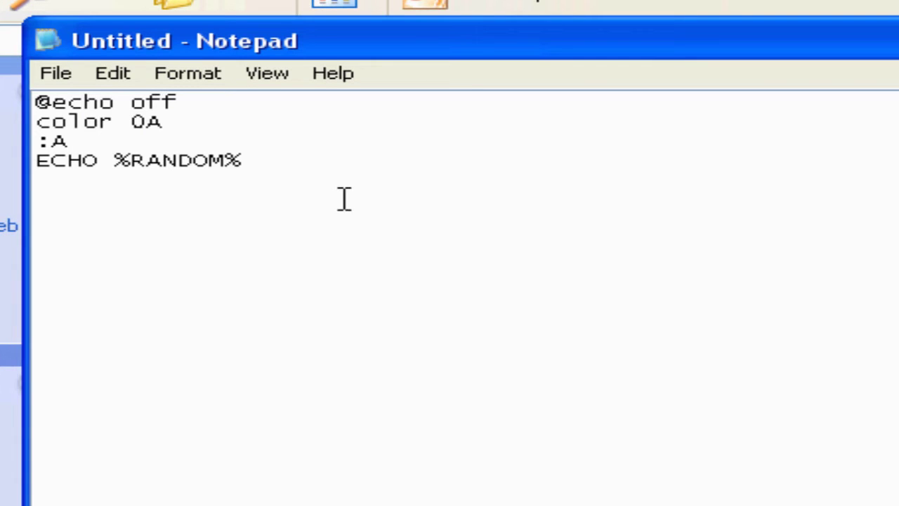
{"action": "key", "text": "ctrl+v"}
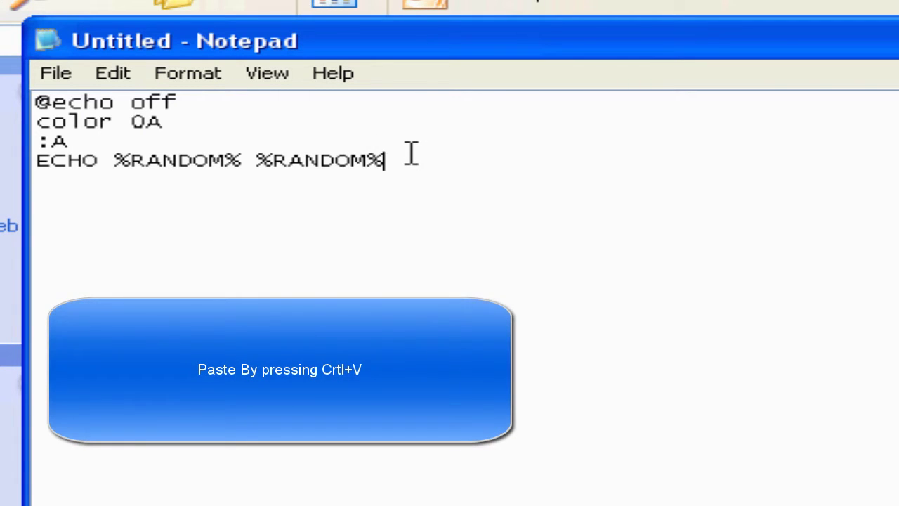
{"action": "key", "text": "ctrl+v"}
{"action": "key", "text": "ctrl+v"}
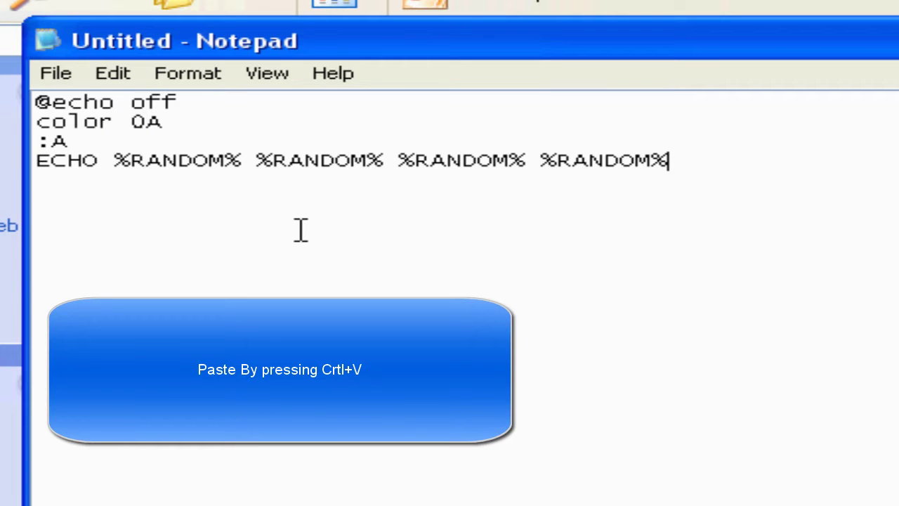
{"action": "key", "text": "ctrl+v"}
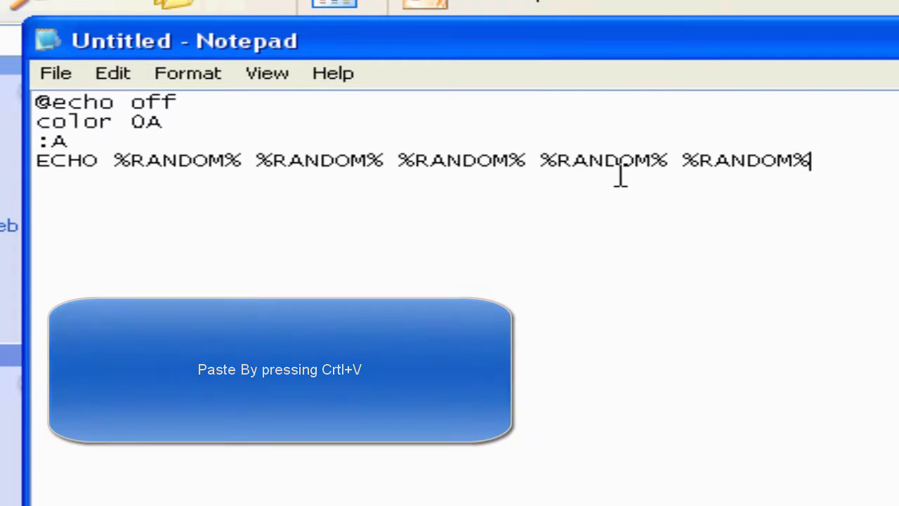
{"action": "key", "text": "ctrl+v"}
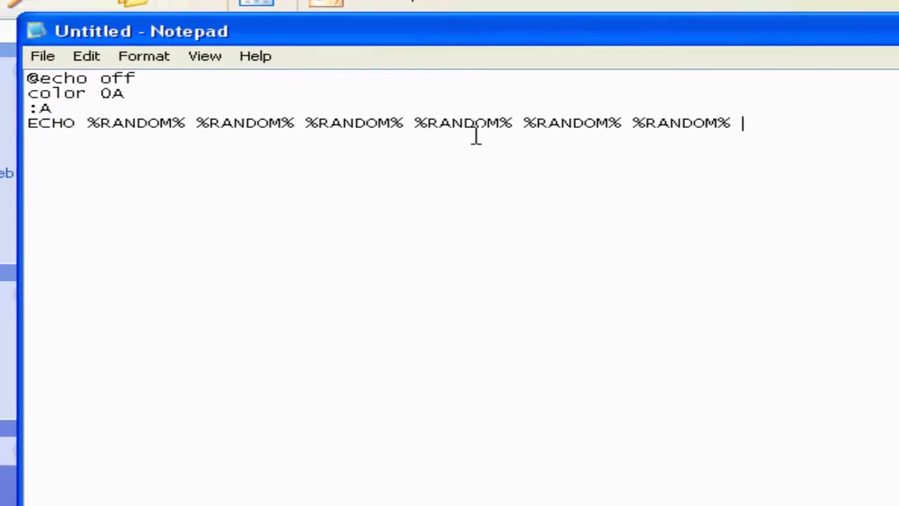
{"action": "key", "text": "ctrl+v"}
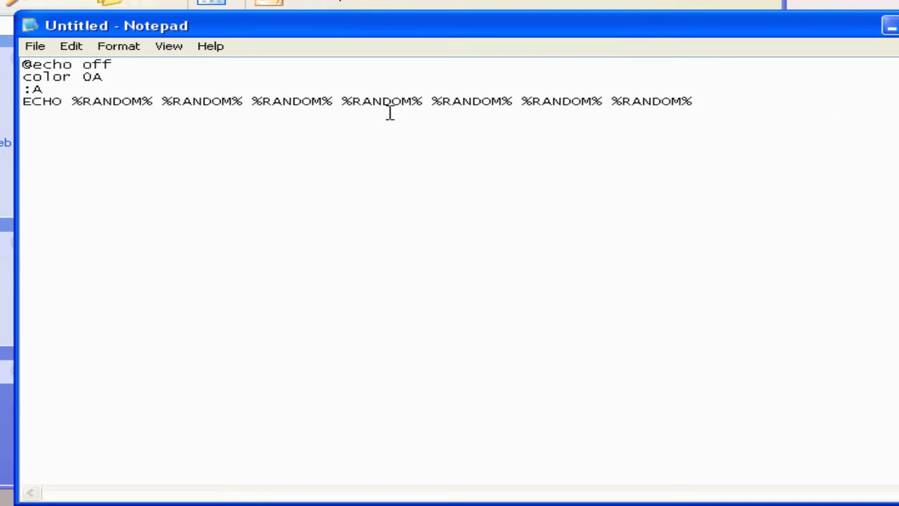
{"action": "key", "text": "ctrl+v"}
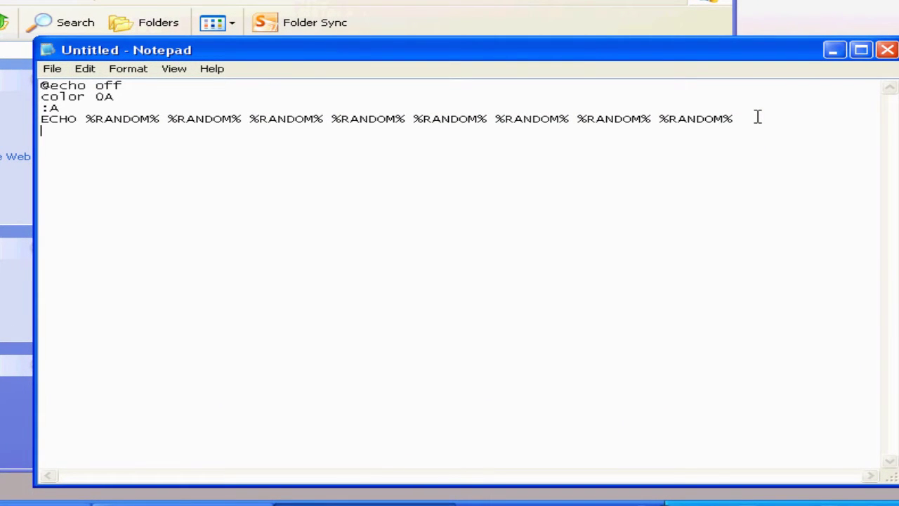
- Add an uppercase GOTO A line below the ECHO line to loop back to :A
{"action": "type", "text": "G"}
{"action": "type", "text": "OT"}
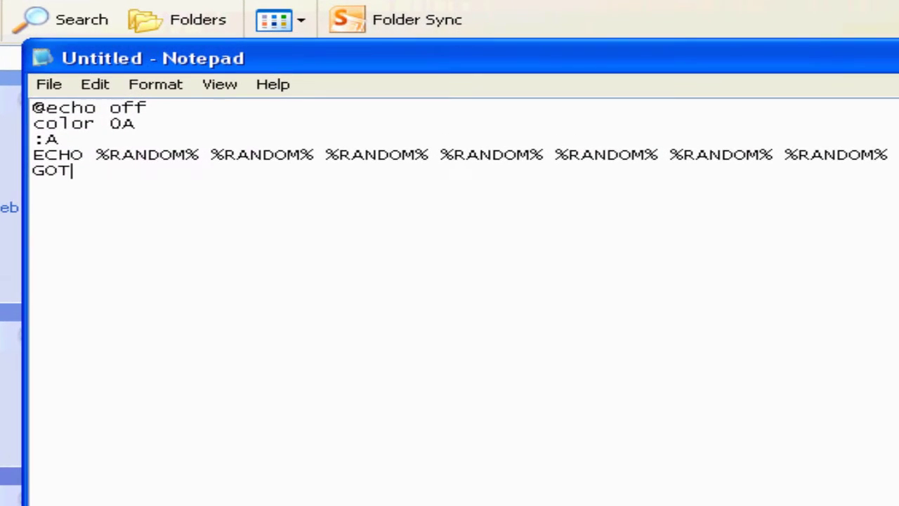
{"action": "type", "text": "O a"}
{"action": "key", "text": "BackSpace"}
{"action": "type", "text": "A"}
- Save As 'matrix thingy.bat' in My Documents, replacing the default file name
{"action": "left_click", "coordinate": [44, 88]}
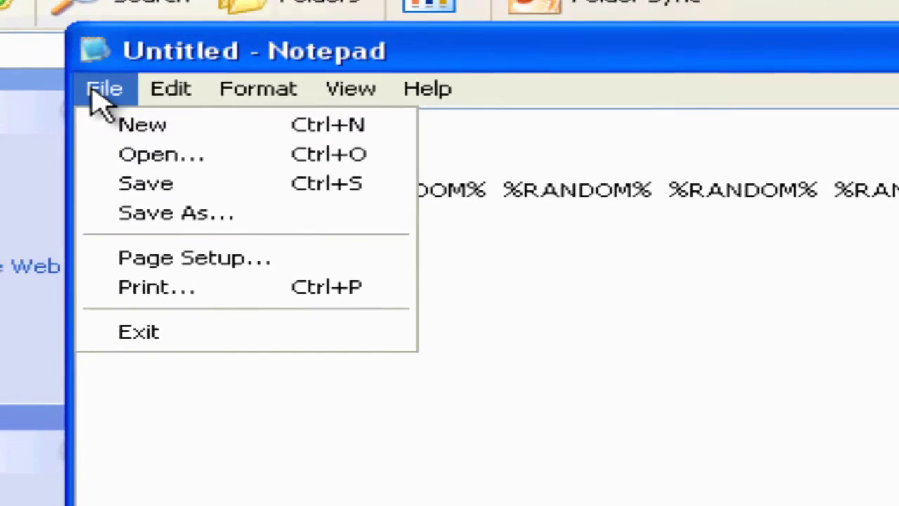
{"action": "left_click", "coordinate": [238, 213]}
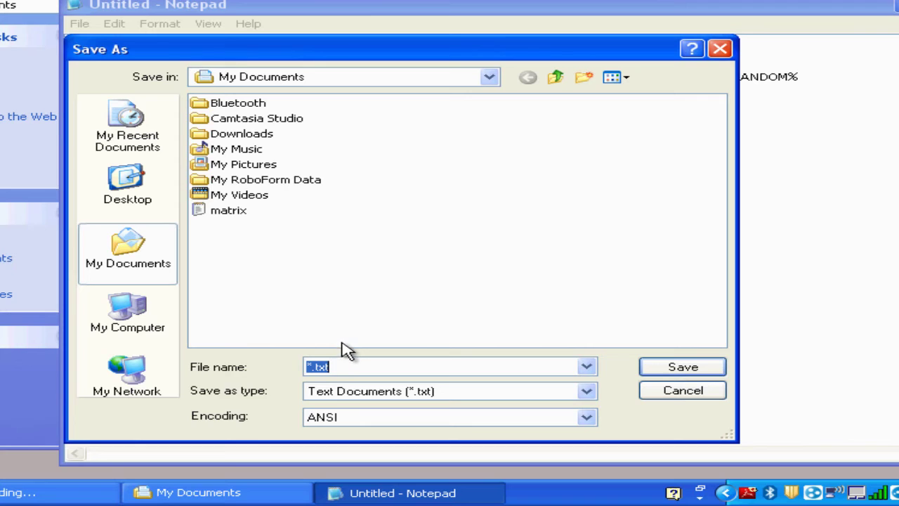
{"action": "key", "text": "BackSpace"}
{"action": "type", "text": "BA"}
{"action": "type", "text": "T"}
{"action": "key", "text": "BackSpace"}
{"action": "key", "text": "BackSpace"}
{"action": "key", "text": "BackSpace"}
{"action": "type", "text": ".b"}
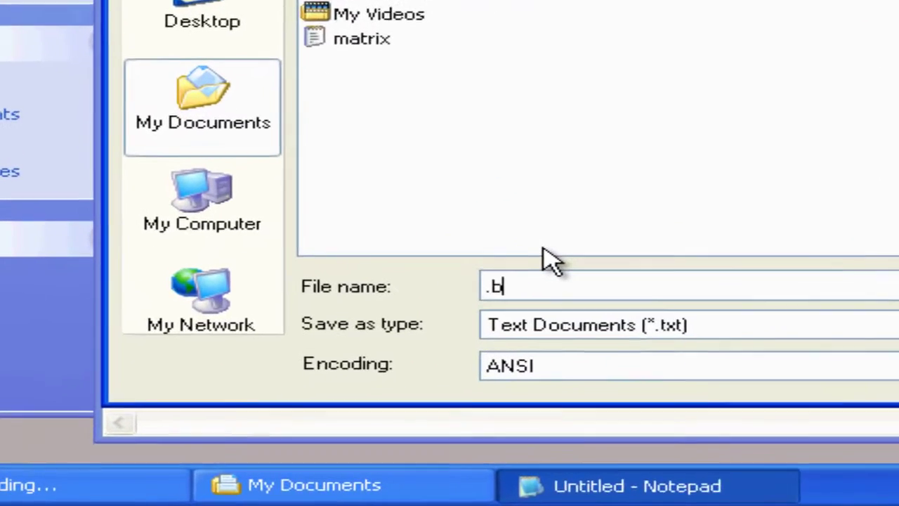
{"action": "type", "text": "at"}
{"action": "key", "text": "BackSpace"}
{"action": "key", "text": "BackSpace"}
{"action": "key", "text": "BackSpace"}
{"action": "key", "text": "BackSpace"}
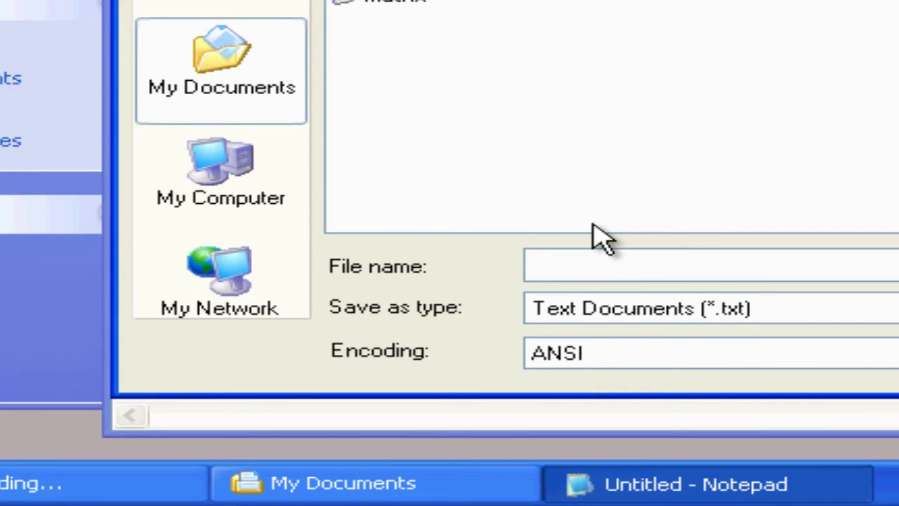
{"action": "type", "text": "mat"}
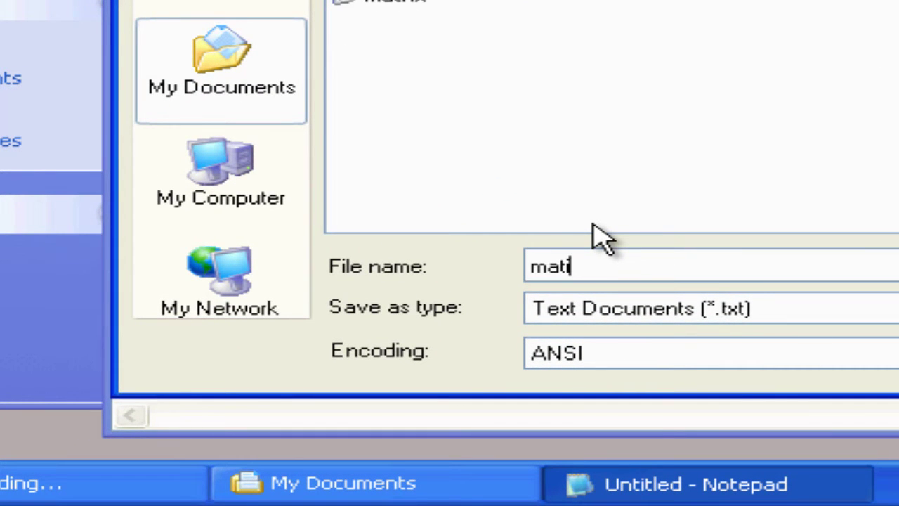
{"action": "type", "text": "rix"}
{"action": "type", "text": " thingy"}
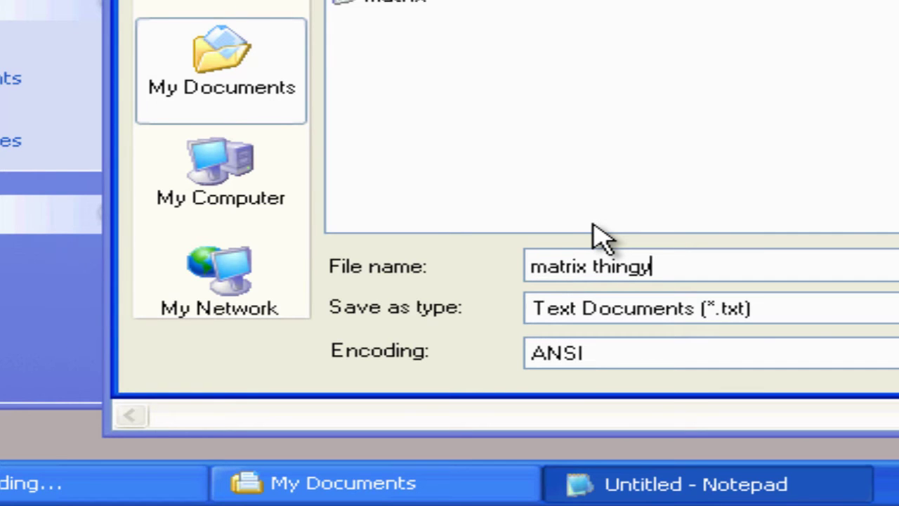
{"action": "type", "text": ".b"}
{"action": "type", "text": "a"}
{"action": "type", "text": "t"}
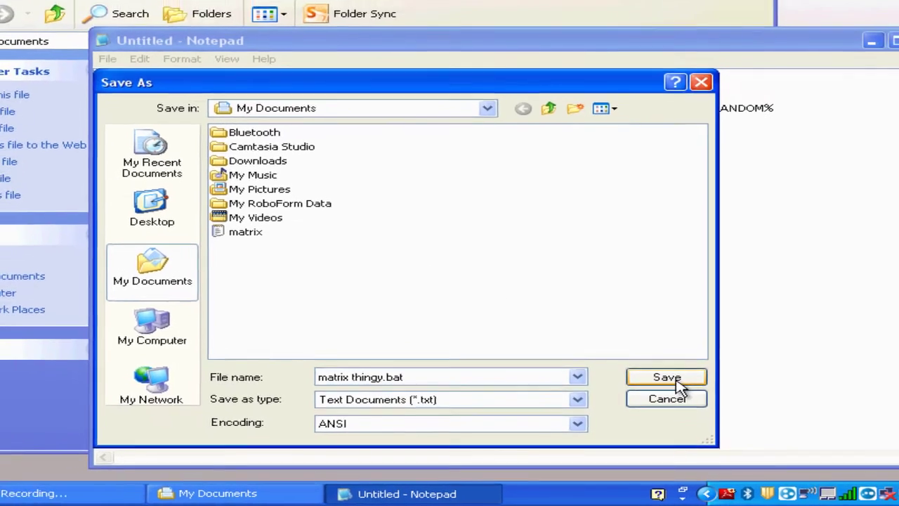
{"action": "left_click", "coordinate": [667, 378]}
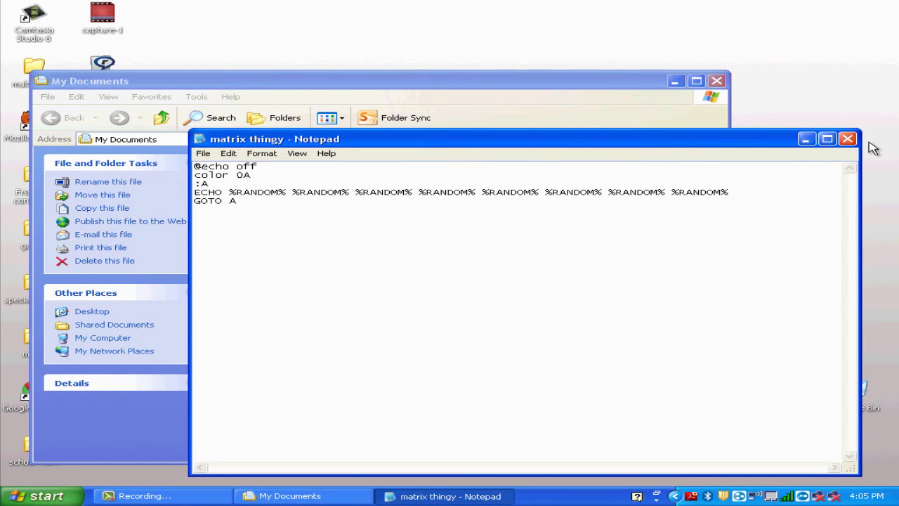
- Close Notepad, run matrix thingy.bat to watch green numbers scroll, then close both windows
{"action": "left_click", "coordinate": [848, 139]}
{"action": "left_click", "coordinate": [314, 342]}
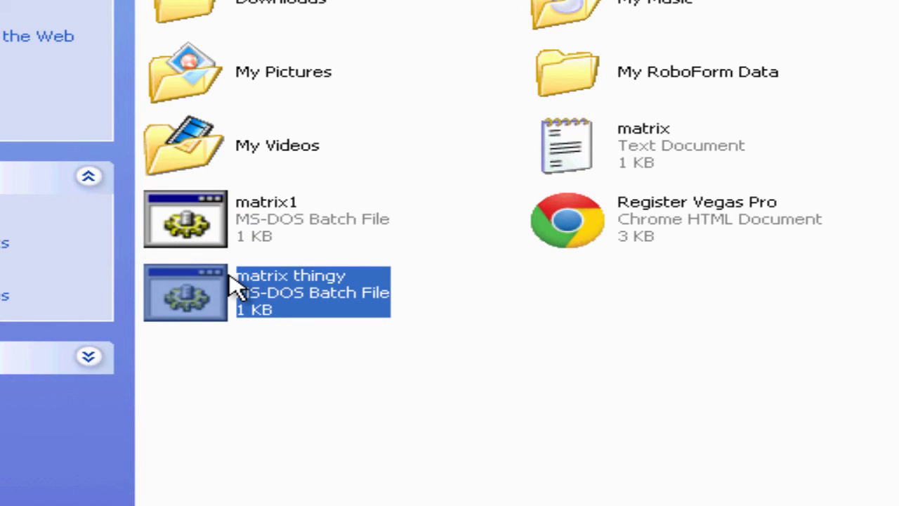
{"action": "double_click", "coordinate": [239, 287]}
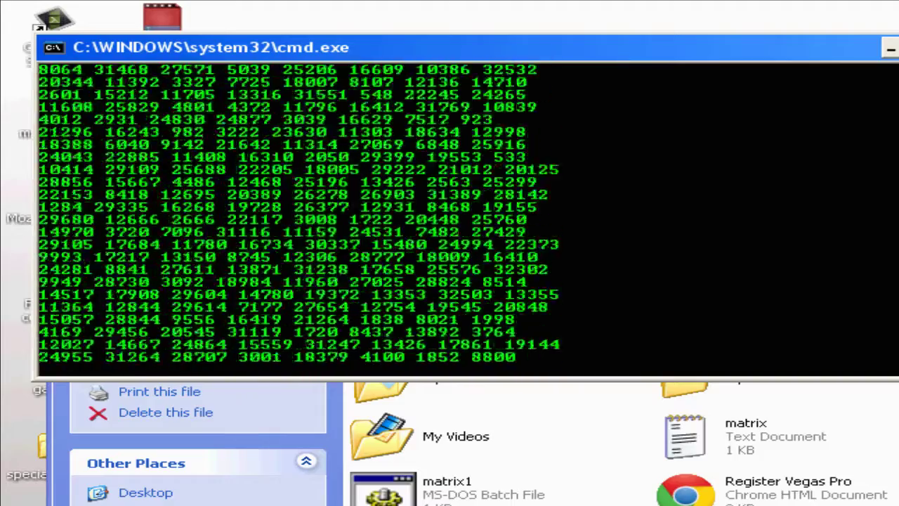
{"action": "key", "text": "alt+F4"}
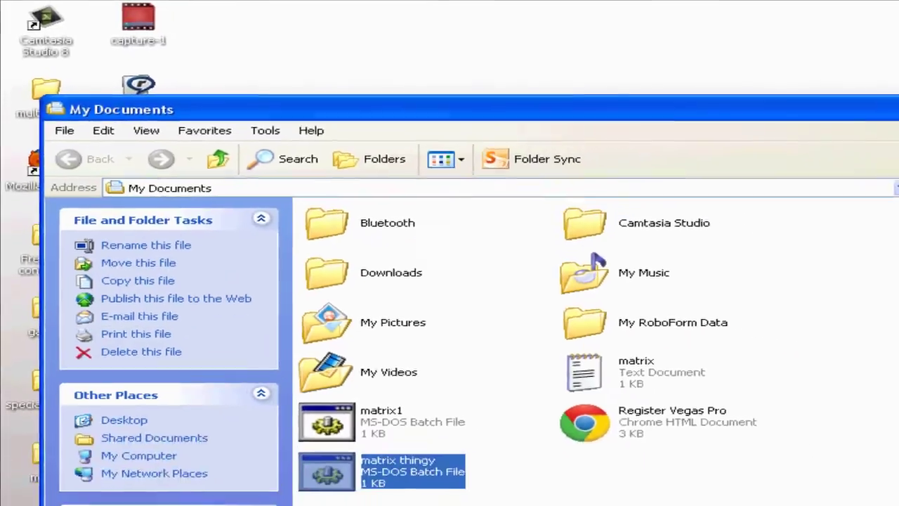
{"action": "key", "text": "alt+F4"}
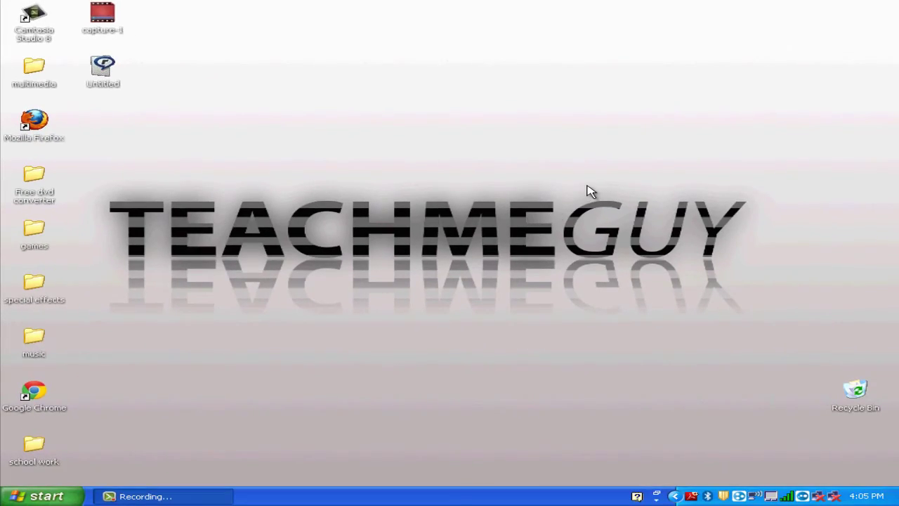